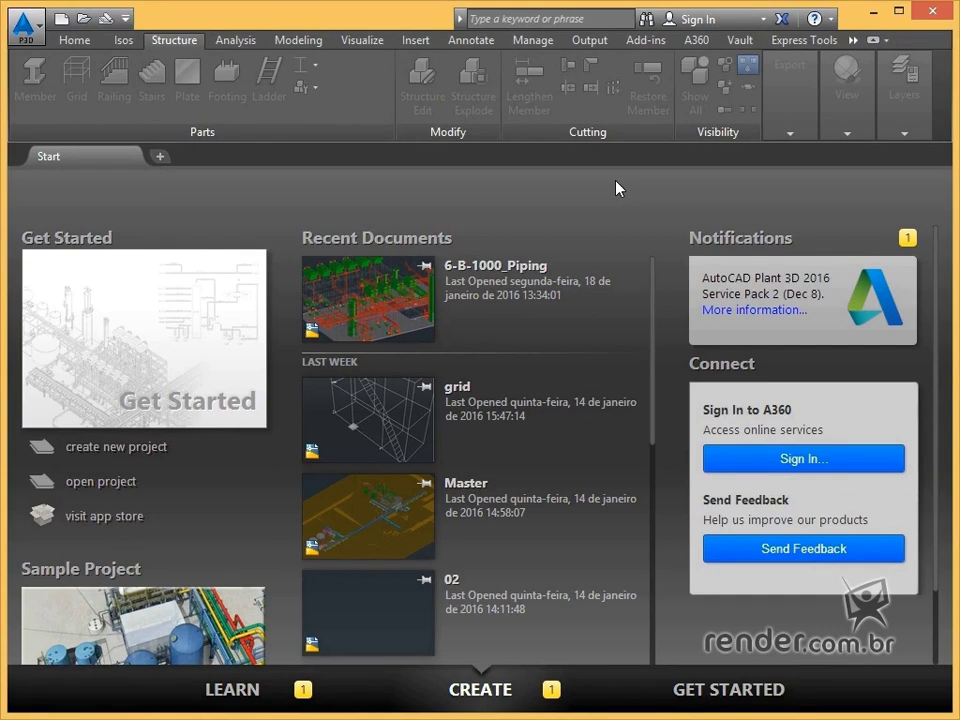
- Open the recent drawing 6-B-1000_Piping and inspect the tanks, horizontal vessel and pumps at the far end of the plant
{"action": "left_click", "coordinate": [496, 301]}
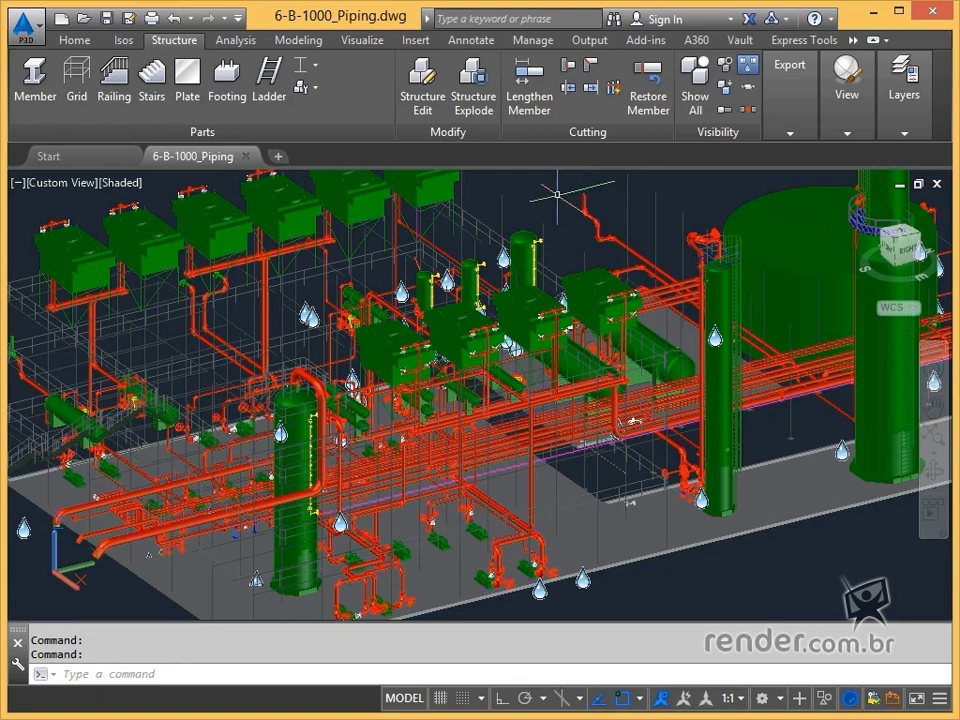
{"action": "left_click", "coordinate": [557, 194]}
{"action": "scroll", "coordinate": [557, 194], "scroll_direction": "down", "scroll_amount": 3}
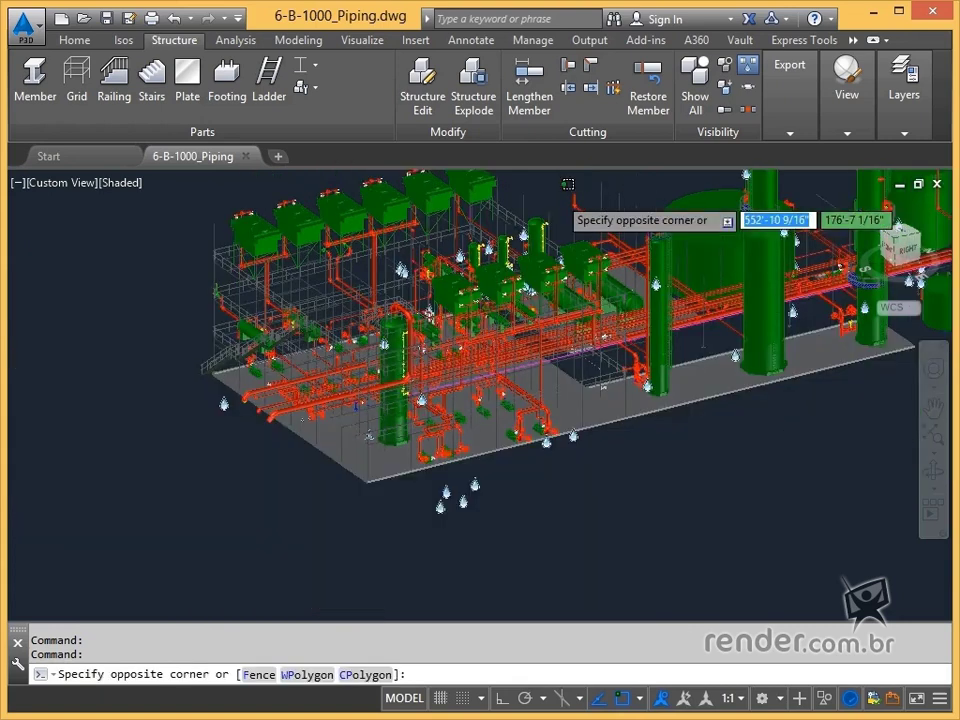
{"action": "middle_click_drag", "start_coordinate": [557, 194], "coordinate": [358, 289], "text": "shift"}
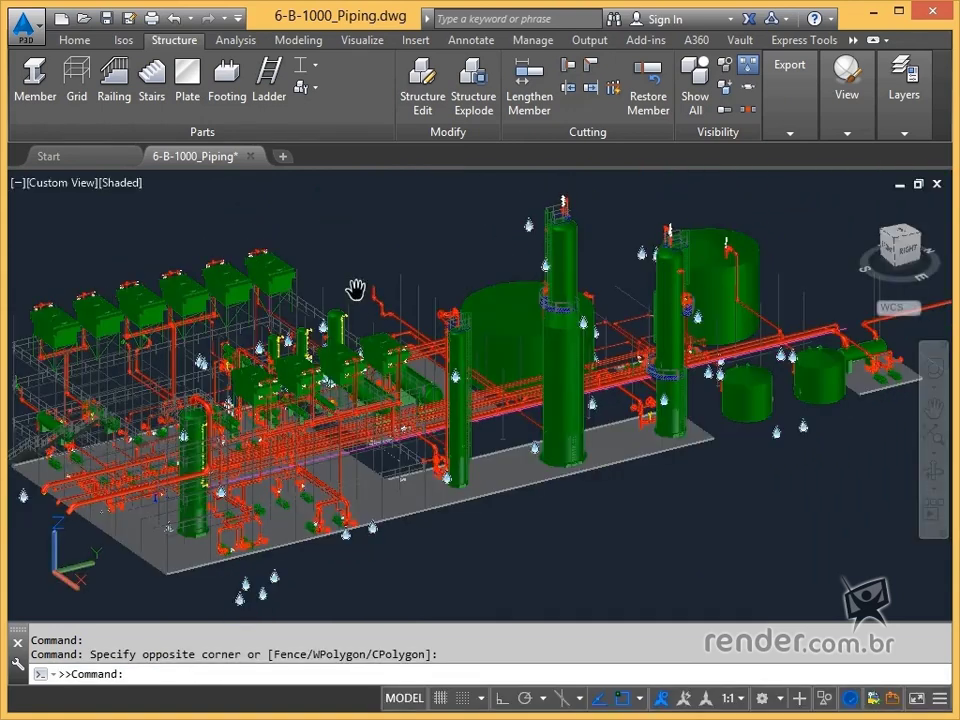
{"action": "left_click", "coordinate": [379, 259]}
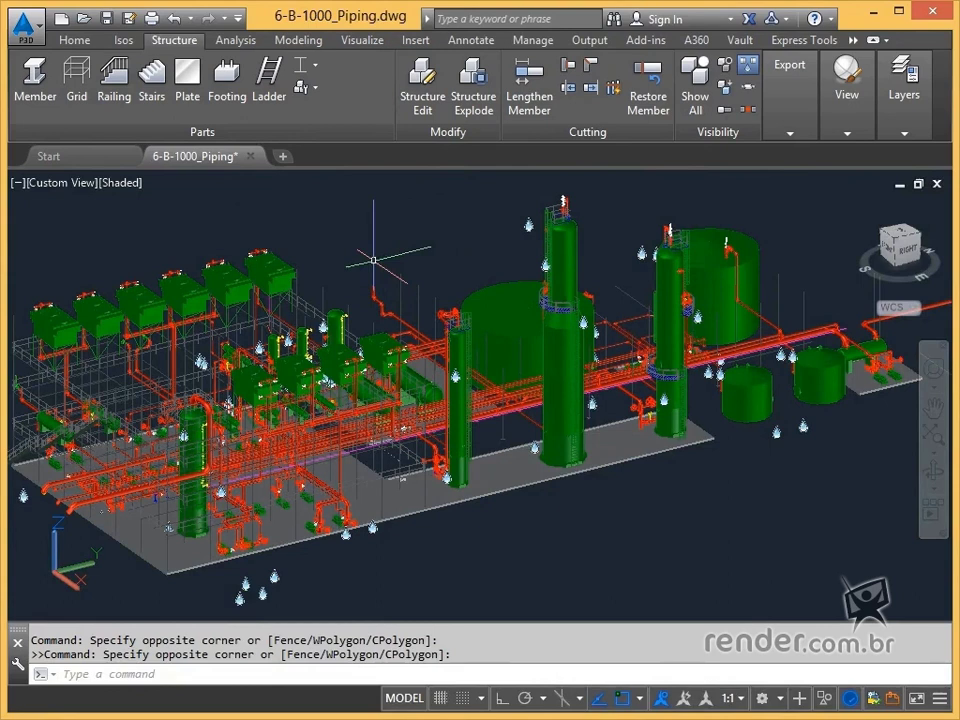
{"action": "middle_click_drag", "start_coordinate": [717, 452], "coordinate": [592, 457]}
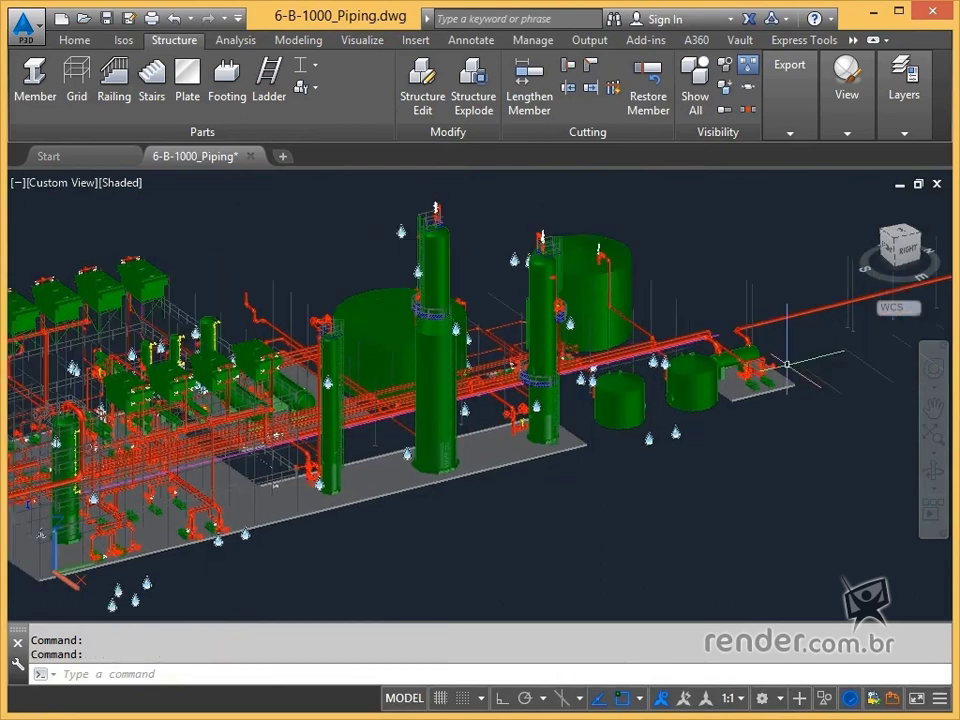
{"action": "scroll", "coordinate": [787, 363], "scroll_direction": "up", "scroll_amount": 5}
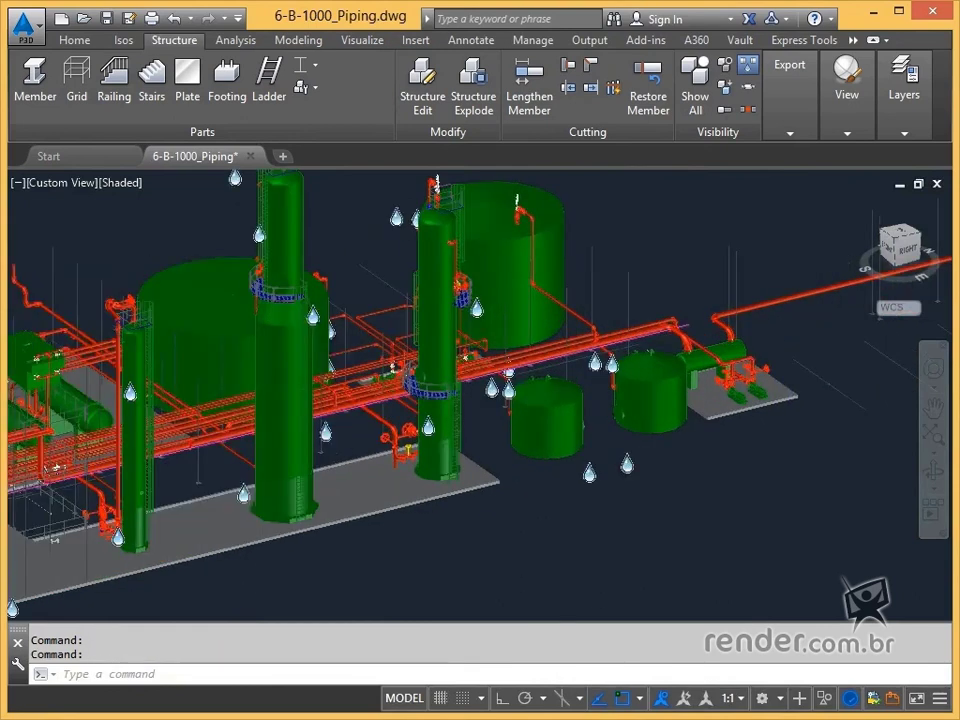
{"action": "scroll", "coordinate": [789, 357], "scroll_direction": "up", "scroll_amount": 4}
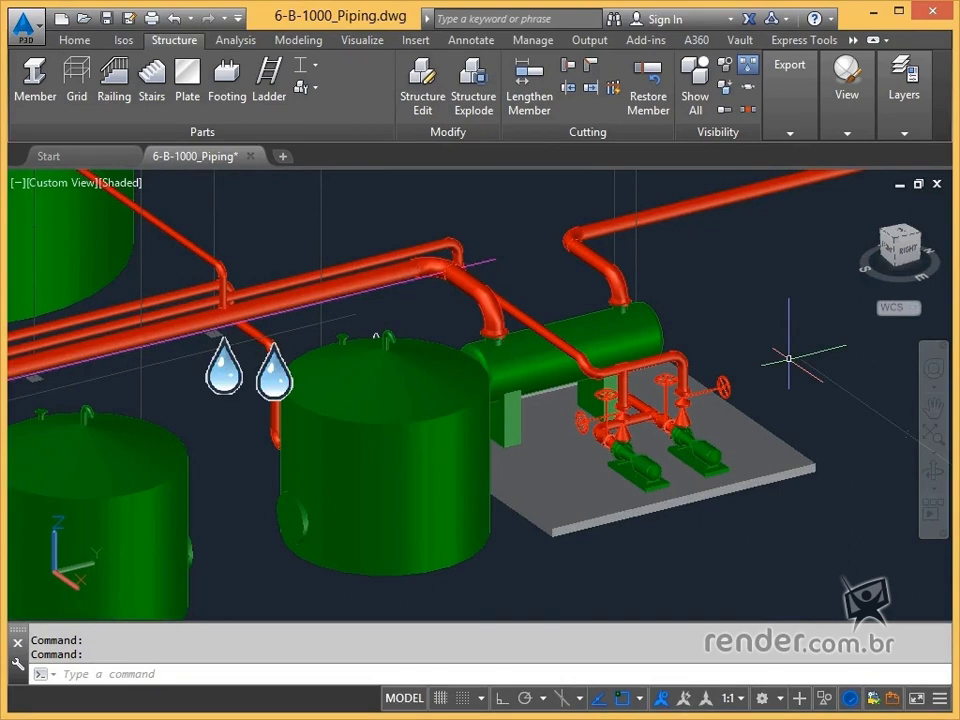
- Look over the whole plant model, and close the 6-B-1000_Piping drawing without saving changes
{"action": "scroll", "coordinate": [755, 355], "scroll_direction": "down", "scroll_amount": 4}
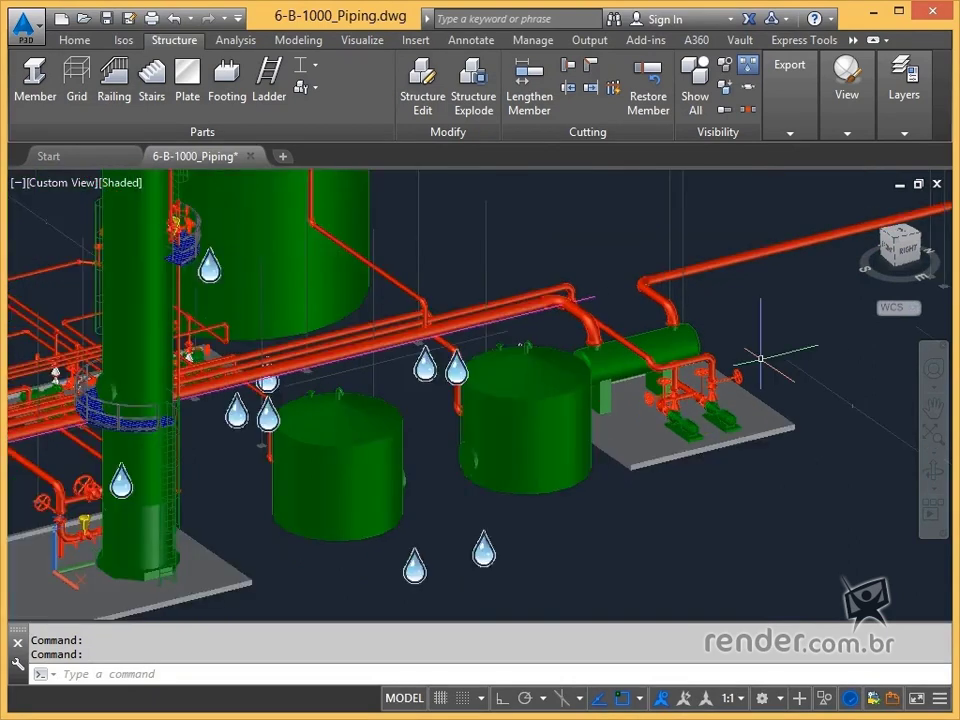
{"action": "scroll", "coordinate": [740, 372], "scroll_direction": "down", "scroll_amount": 3}
{"action": "scroll", "coordinate": [409, 366], "scroll_direction": "down", "scroll_amount": 3}
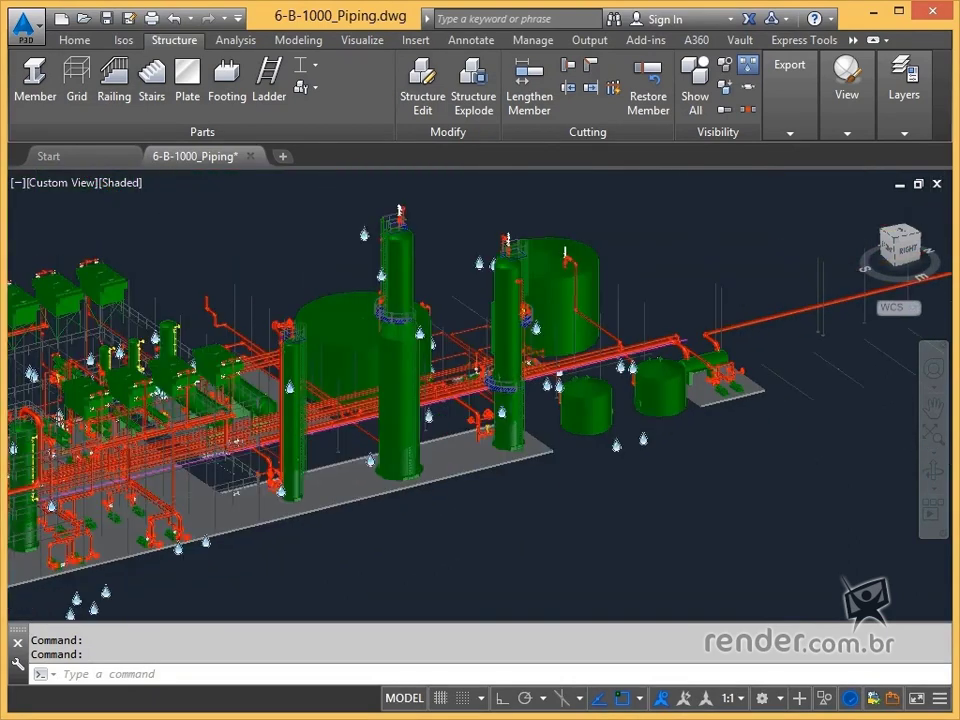
{"action": "middle_click_drag", "start_coordinate": [360, 490], "coordinate": [724, 484]}
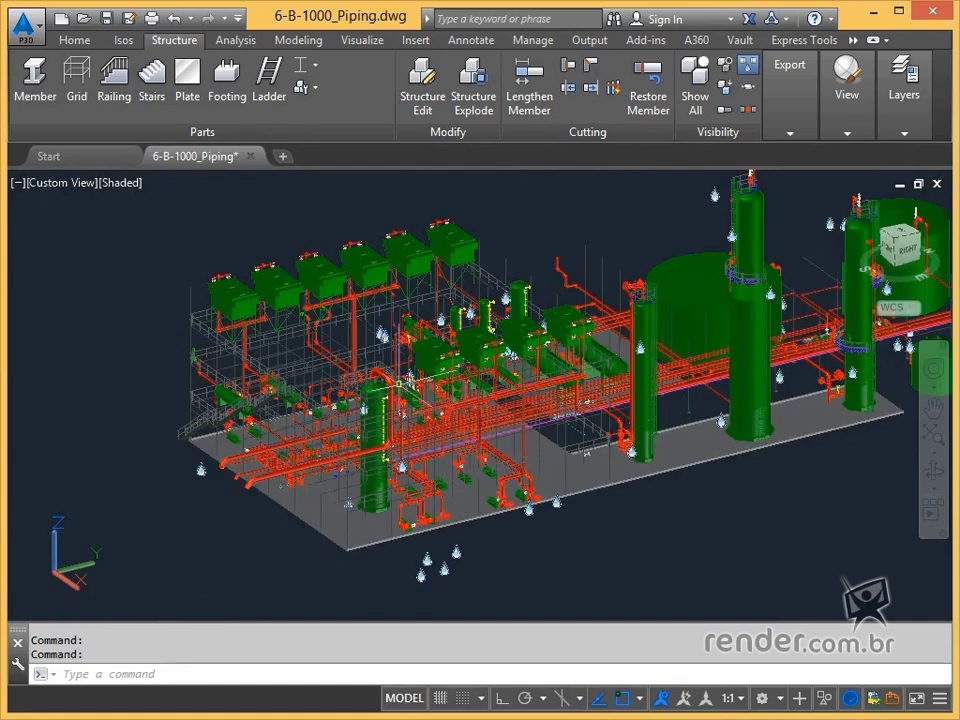
{"action": "scroll", "coordinate": [375, 380], "scroll_direction": "up", "scroll_amount": 2}
{"action": "scroll", "coordinate": [311, 197], "scroll_direction": "down", "scroll_amount": 5}
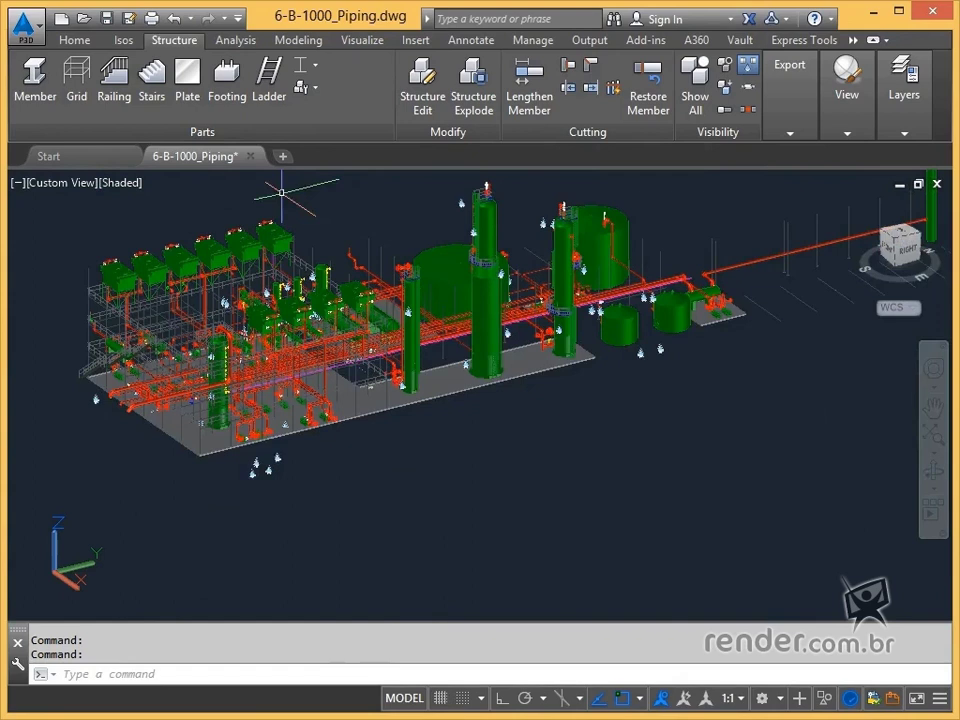
{"action": "left_click", "coordinate": [252, 157]}
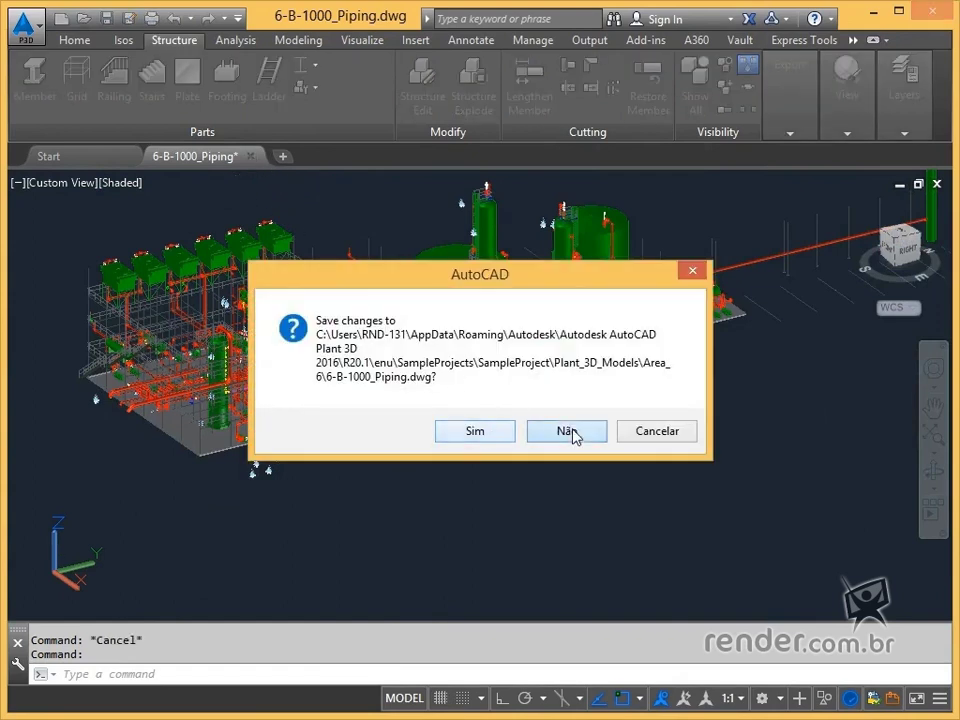
{"action": "left_click", "coordinate": [566, 431]}
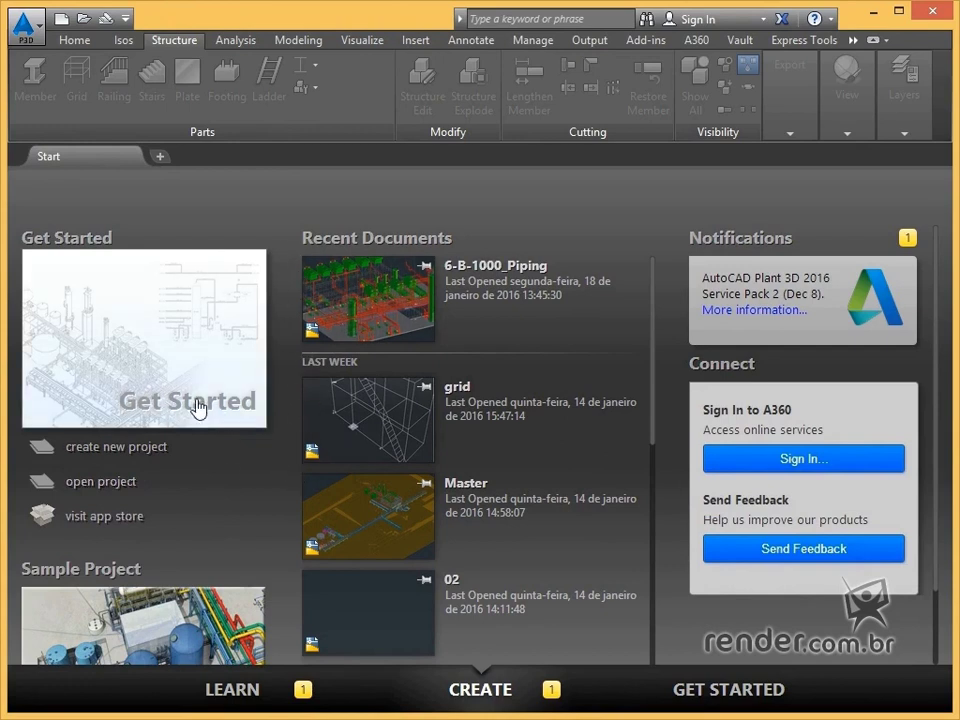
- Read through the Get Started page and show the Project Manager from it
{"action": "left_click", "coordinate": [150, 328]}
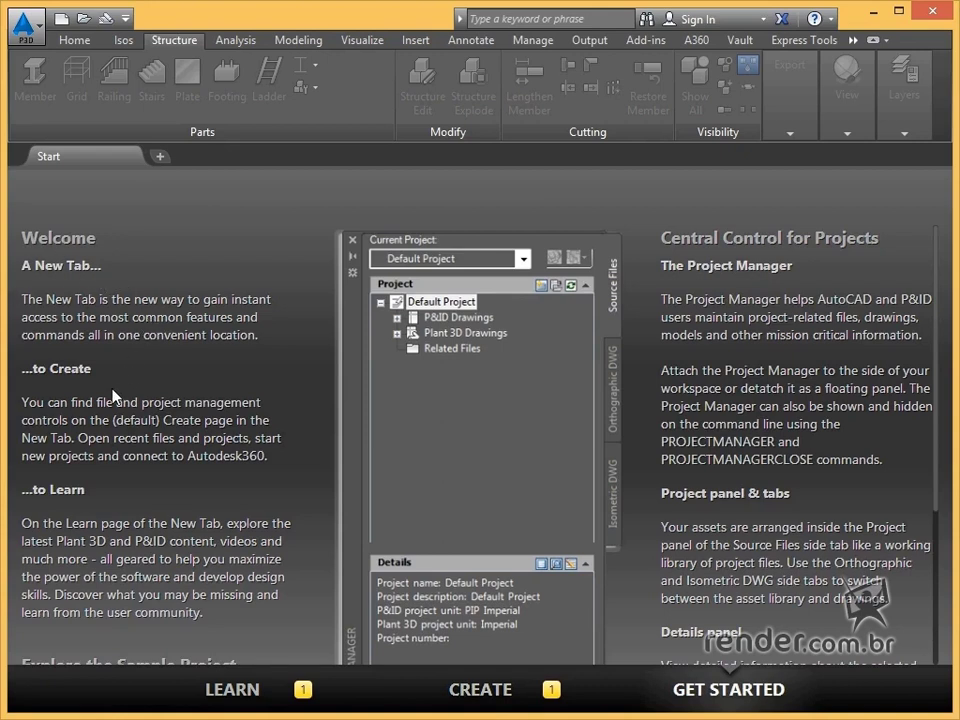
{"action": "scroll", "coordinate": [203, 374], "scroll_direction": "down", "scroll_amount": 3}
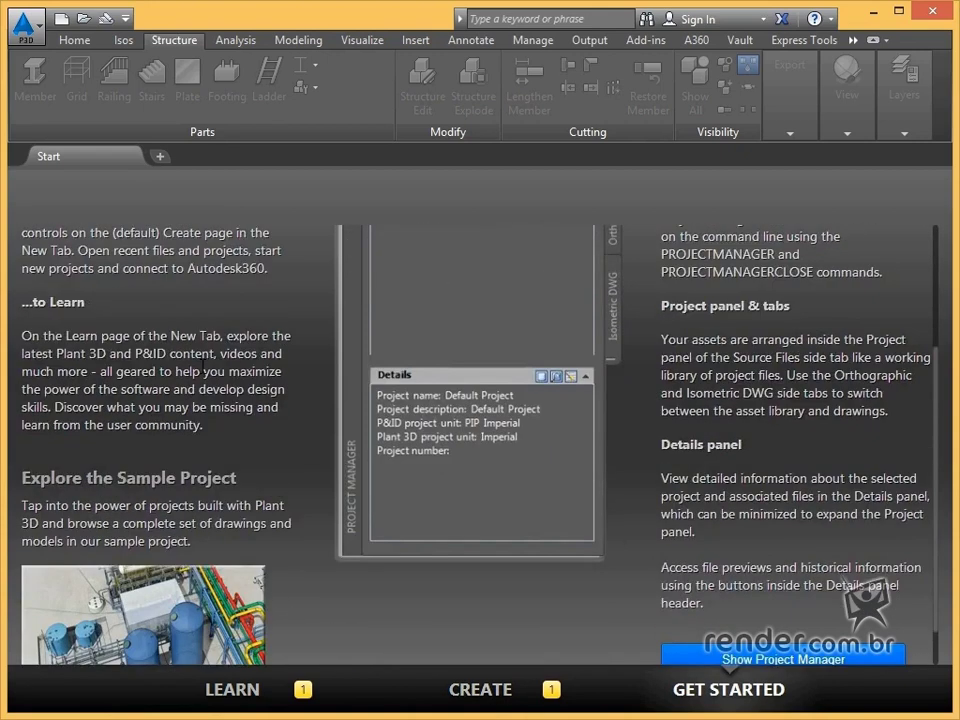
{"action": "scroll", "coordinate": [203, 366], "scroll_direction": "down", "scroll_amount": 1}
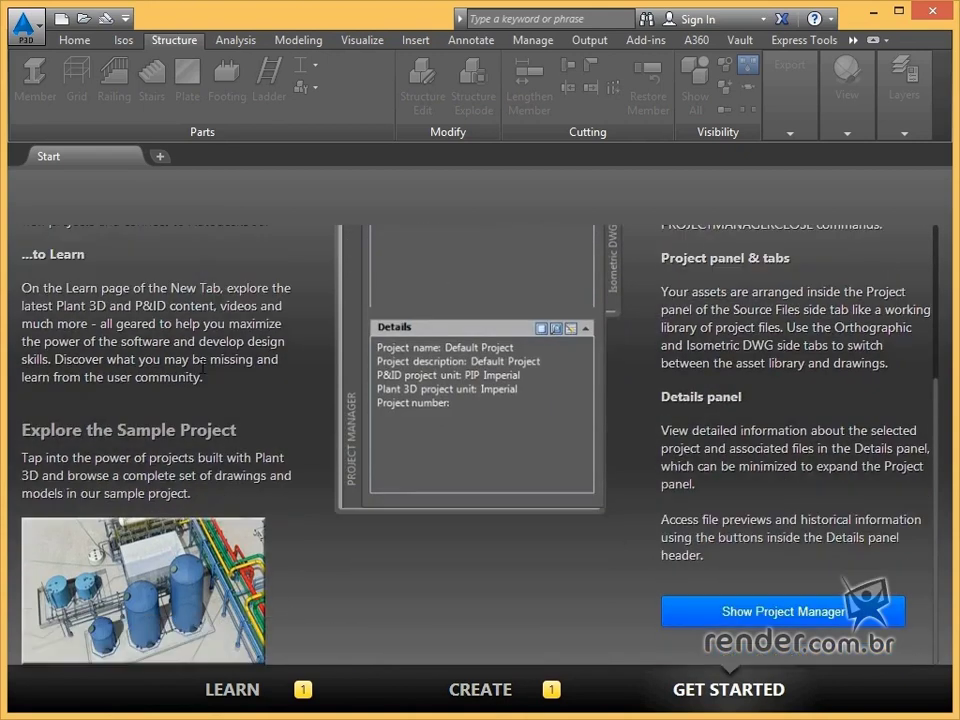
{"action": "left_click", "coordinate": [690, 612]}
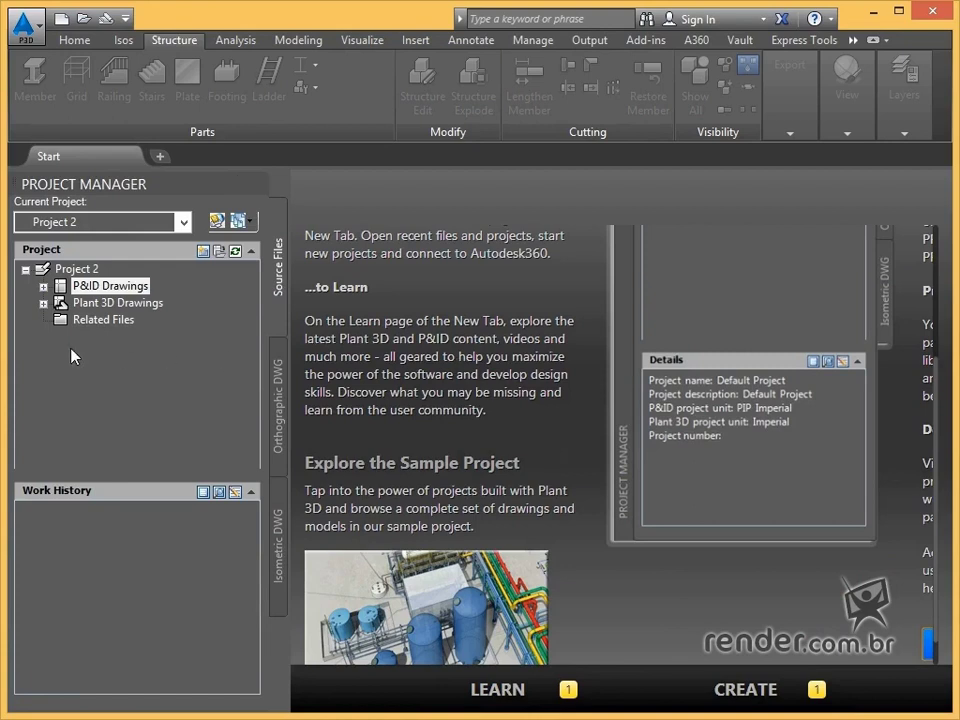
- Examine the contents of Project 2's P&ID Drawings and Plant 3D Drawings, including the Area 1 folder
{"action": "left_click", "coordinate": [41, 287]}
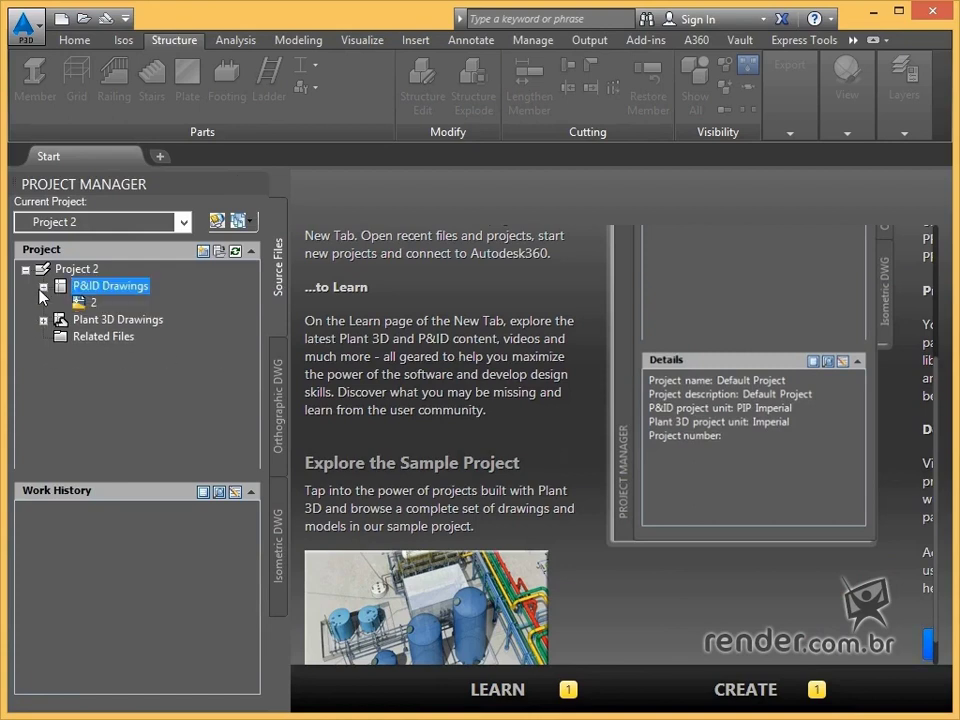
{"action": "left_click", "coordinate": [41, 287]}
{"action": "left_click", "coordinate": [41, 303]}
{"action": "left_click", "coordinate": [42, 303]}
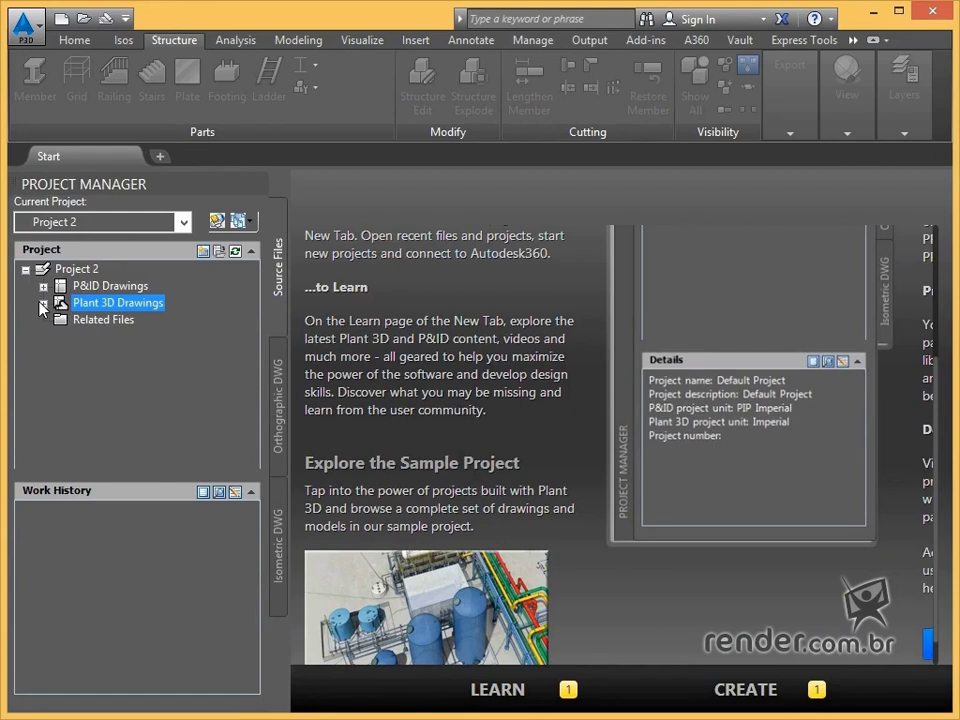
{"action": "left_click", "coordinate": [42, 303]}
{"action": "left_click", "coordinate": [72, 321]}
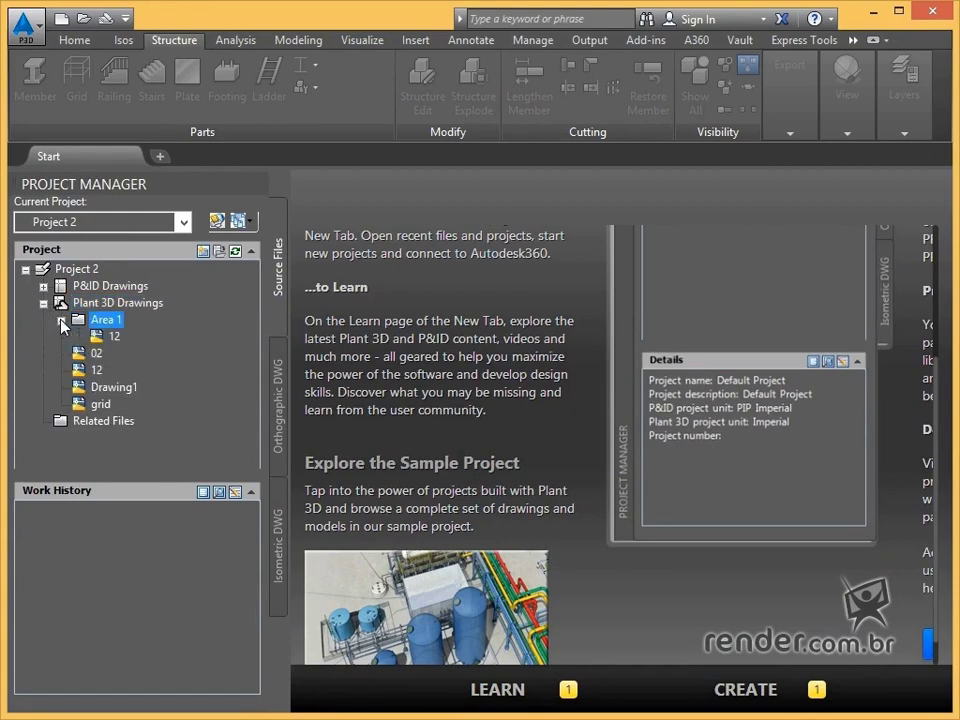
{"action": "left_click", "coordinate": [42, 303]}
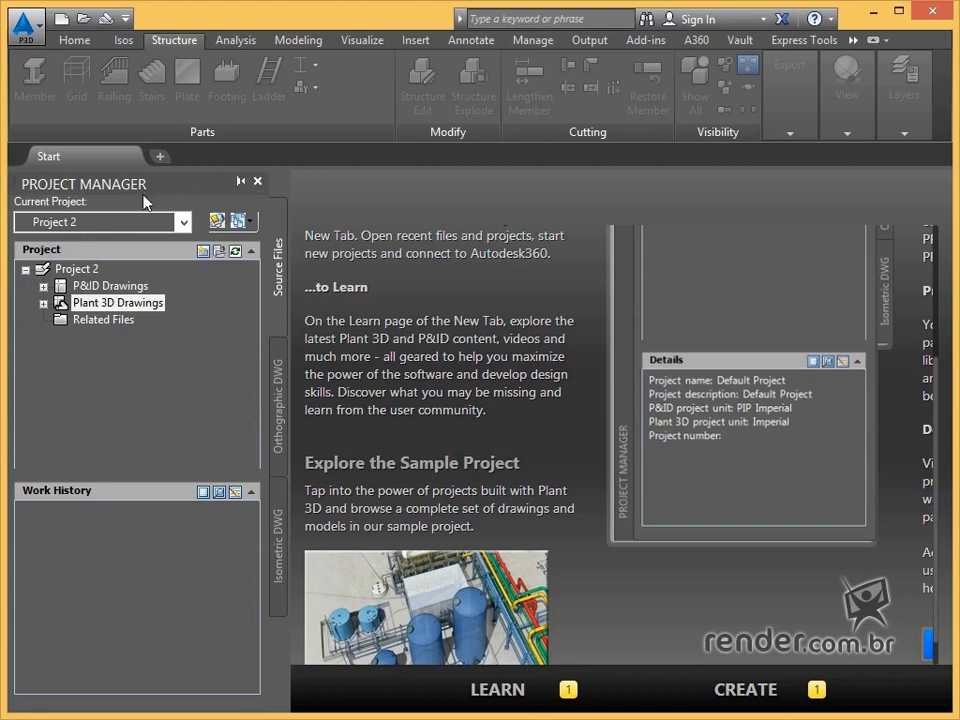
- Open the grid drawing from Project 2's Plant 3D Drawings and display the Project Manager with the PROJECTMANAGER command
{"action": "left_click", "coordinate": [42, 303]}
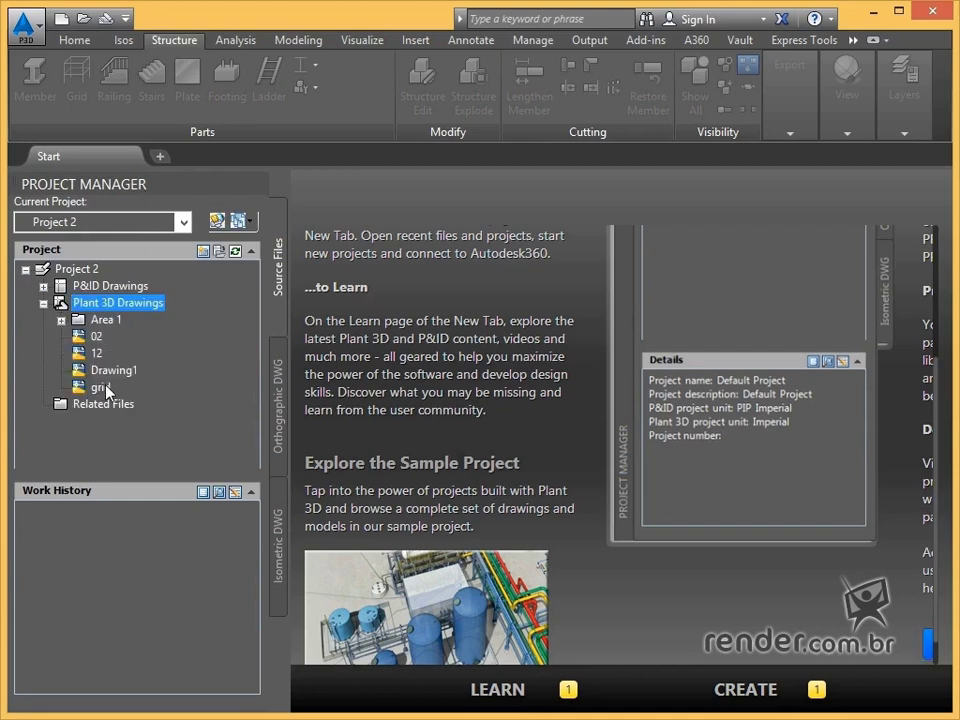
{"action": "double_click", "coordinate": [100, 388]}
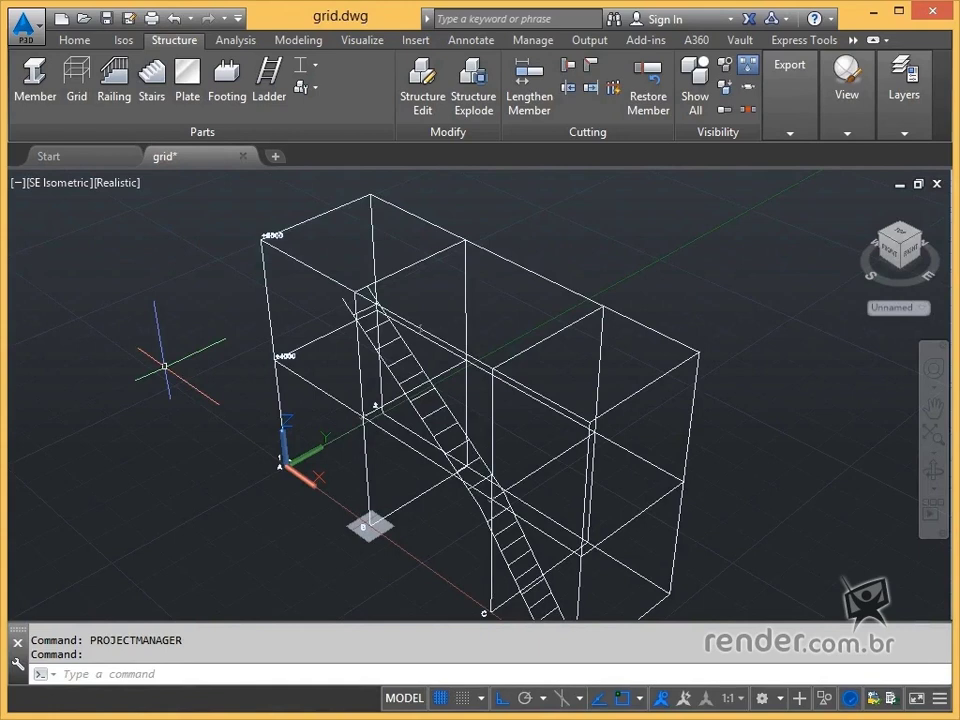
{"action": "type", "text": "pr"}
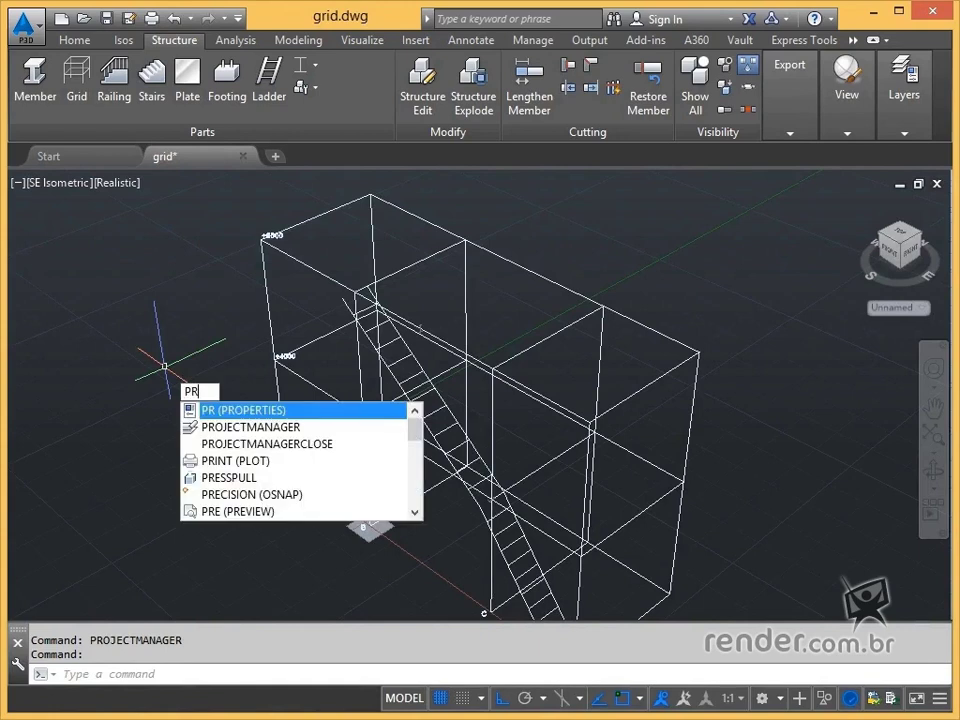
{"action": "left_click", "coordinate": [249, 427]}
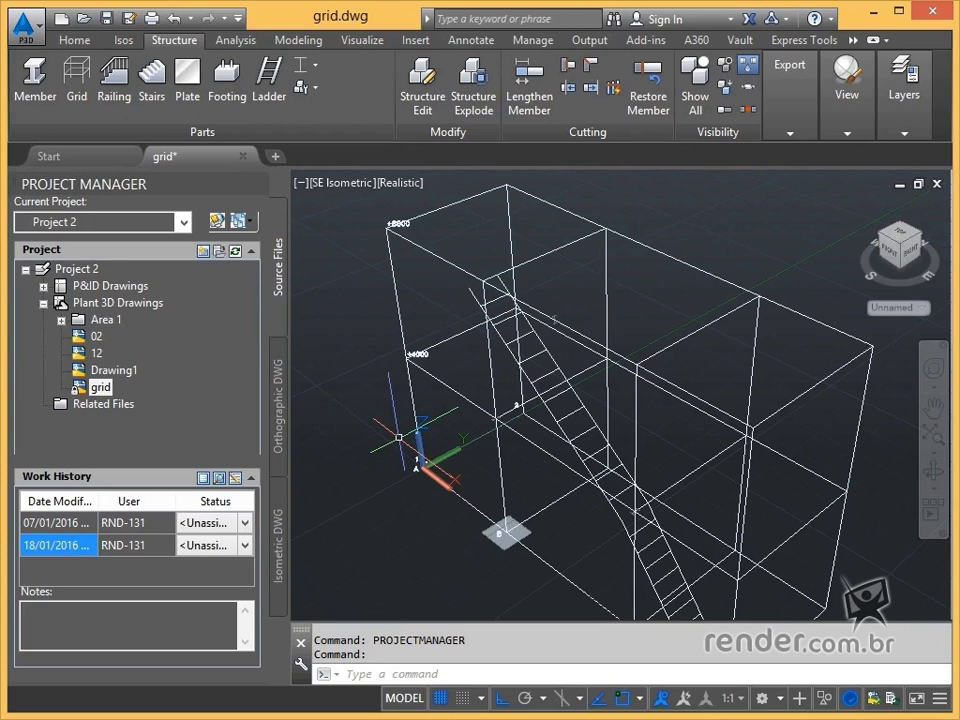
- Hide the Project Manager with the PROJECTMANAGERCLOSE command and close the grid drawing
{"action": "type", "text": "pro"}
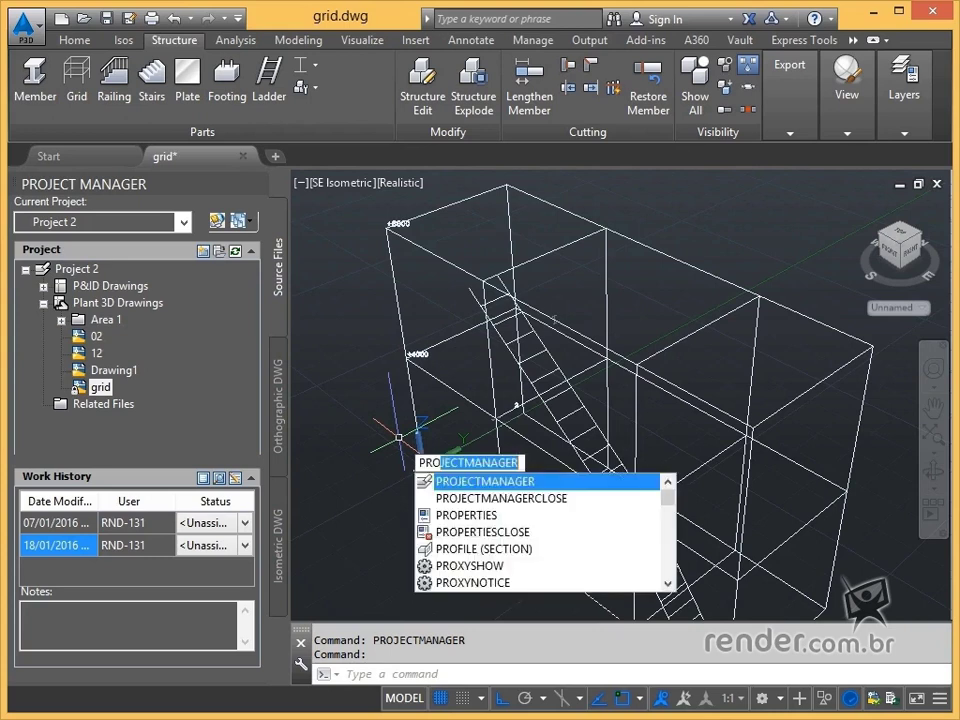
{"action": "key", "text": "Down"}
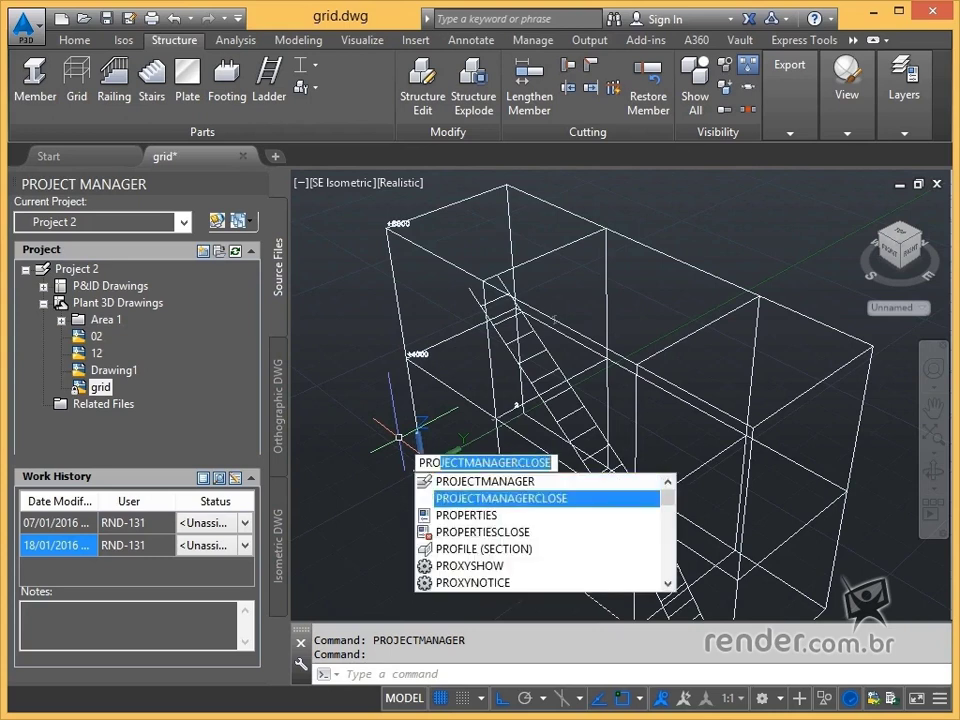
{"action": "key", "text": "Return"}
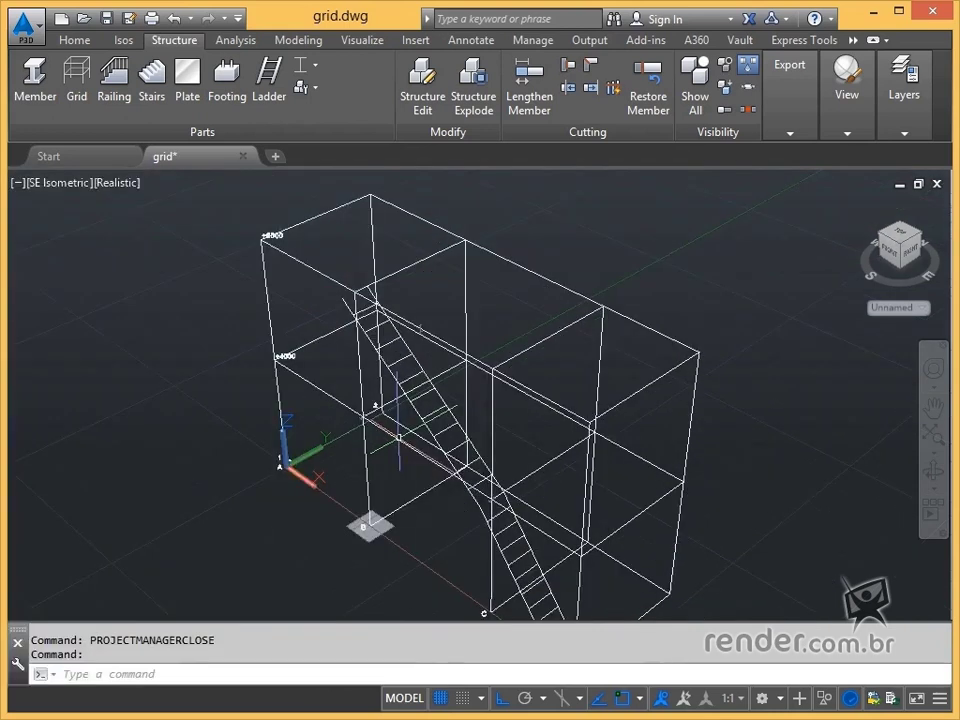
{"action": "left_click", "coordinate": [242, 160]}
{"action": "left_click", "coordinate": [548, 410]}
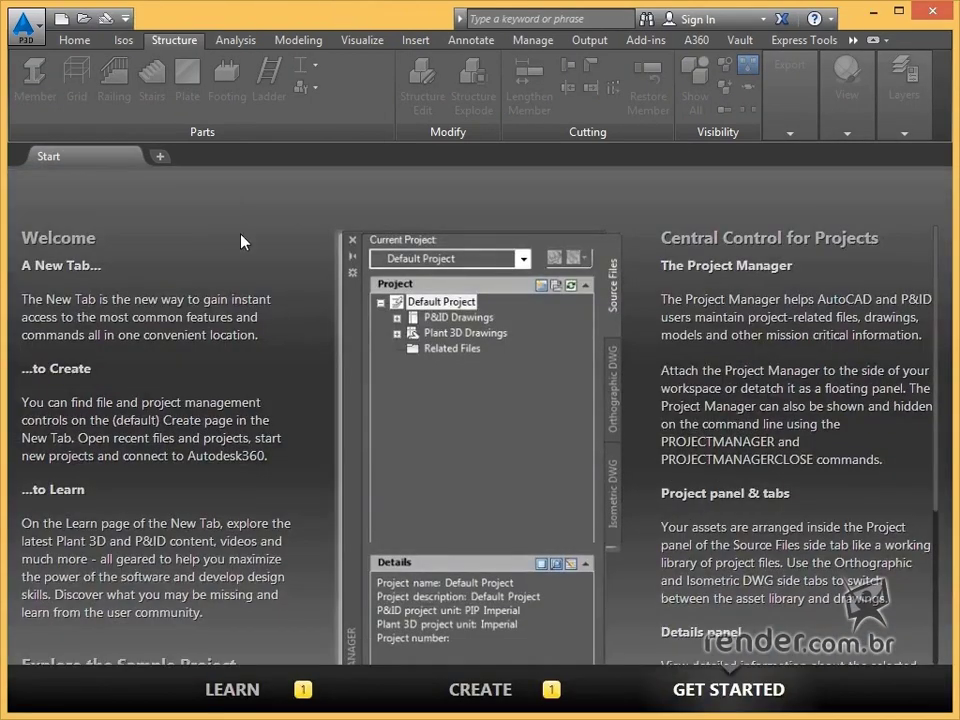
- Look through the Create page's project links, sample project and list of recent documents
{"action": "left_click", "coordinate": [480, 690]}
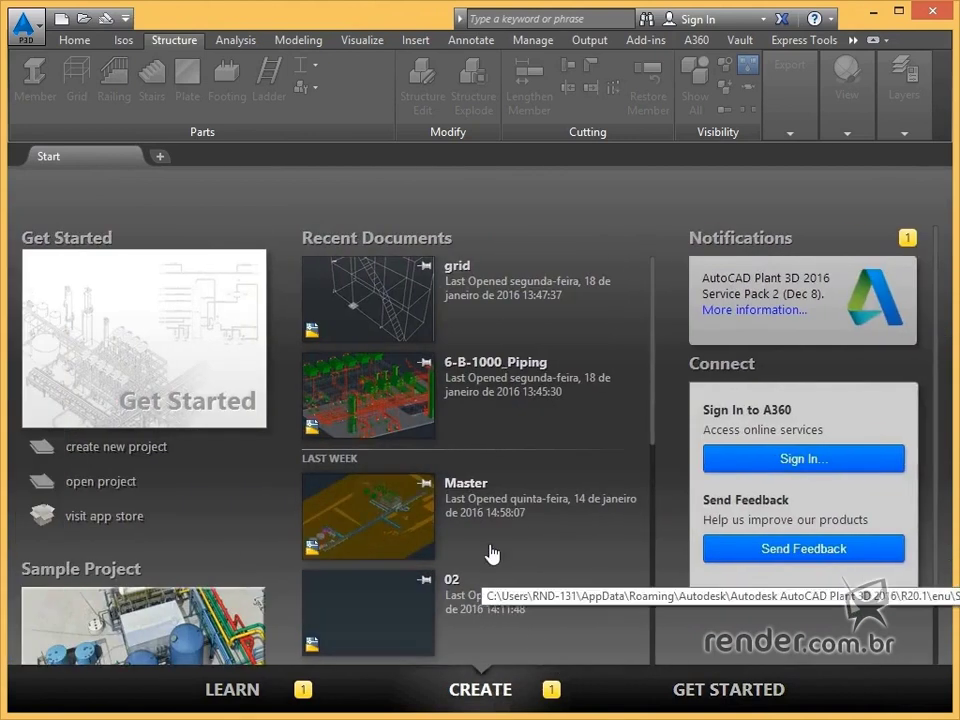
{"action": "scroll", "coordinate": [491, 540], "scroll_direction": "down", "scroll_amount": 1}
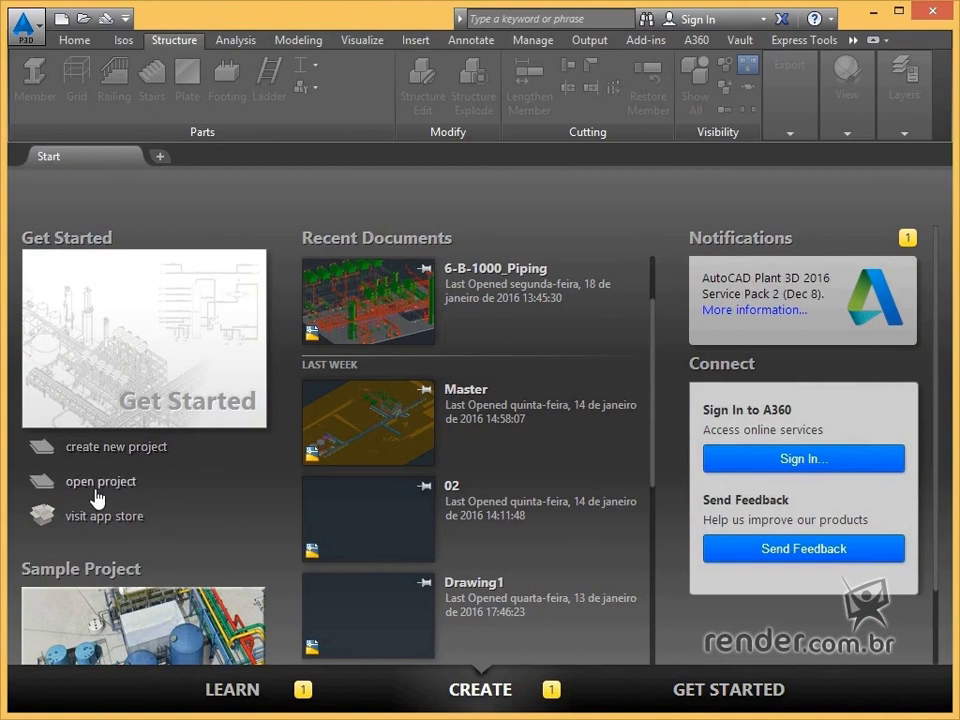
{"action": "scroll", "coordinate": [229, 495], "scroll_direction": "down", "scroll_amount": 1}
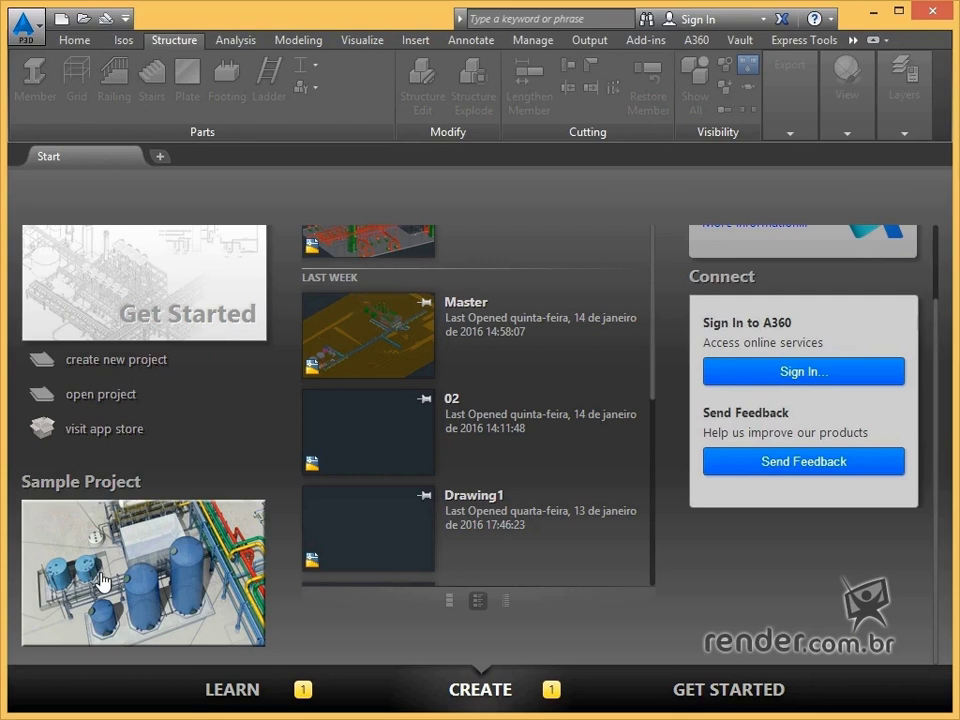
{"action": "scroll", "coordinate": [237, 510], "scroll_direction": "up", "scroll_amount": 1}
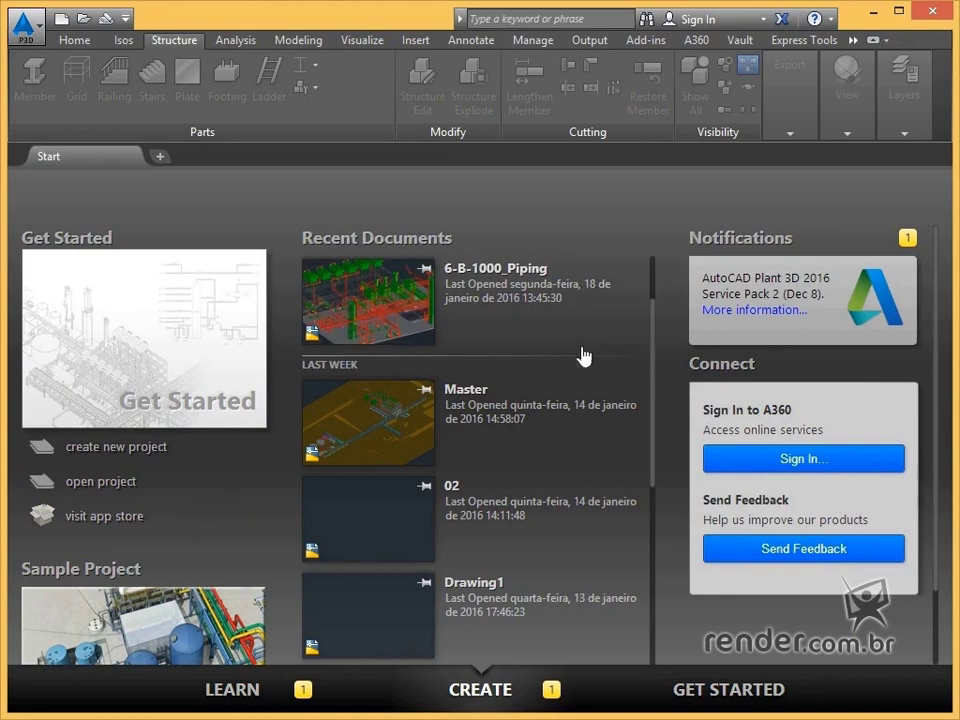
{"action": "scroll", "coordinate": [583, 356], "scroll_direction": "down", "scroll_amount": 10}
{"action": "scroll", "coordinate": [523, 470], "scroll_direction": "up", "scroll_amount": 10}
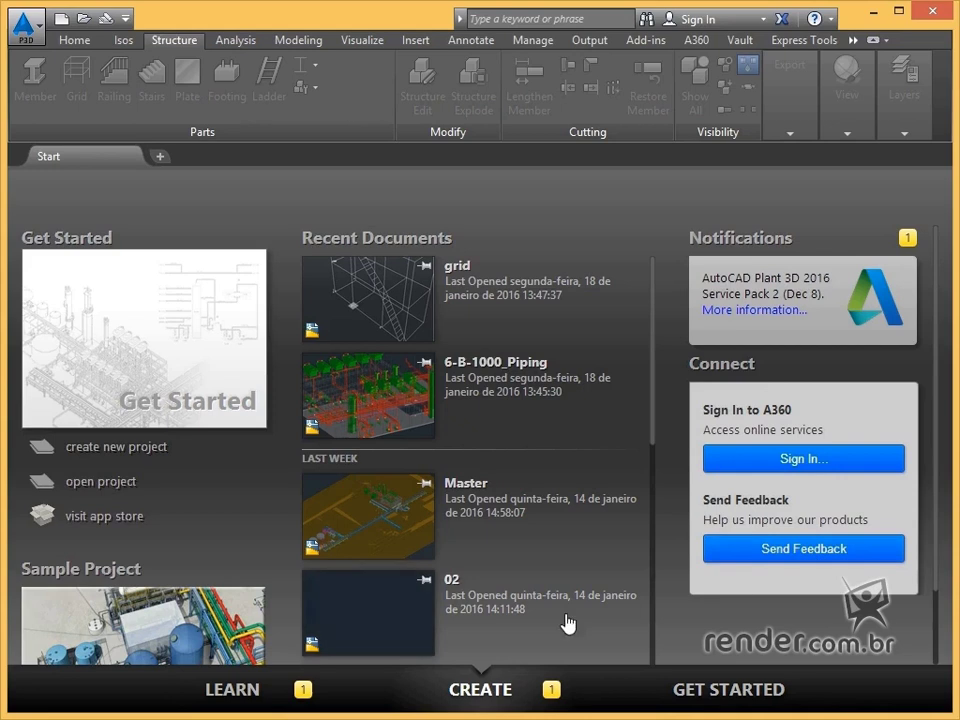
- Look through the feature videos on the Learn page, and return to the recent documents on the Create page
{"action": "left_click", "coordinate": [256, 697]}
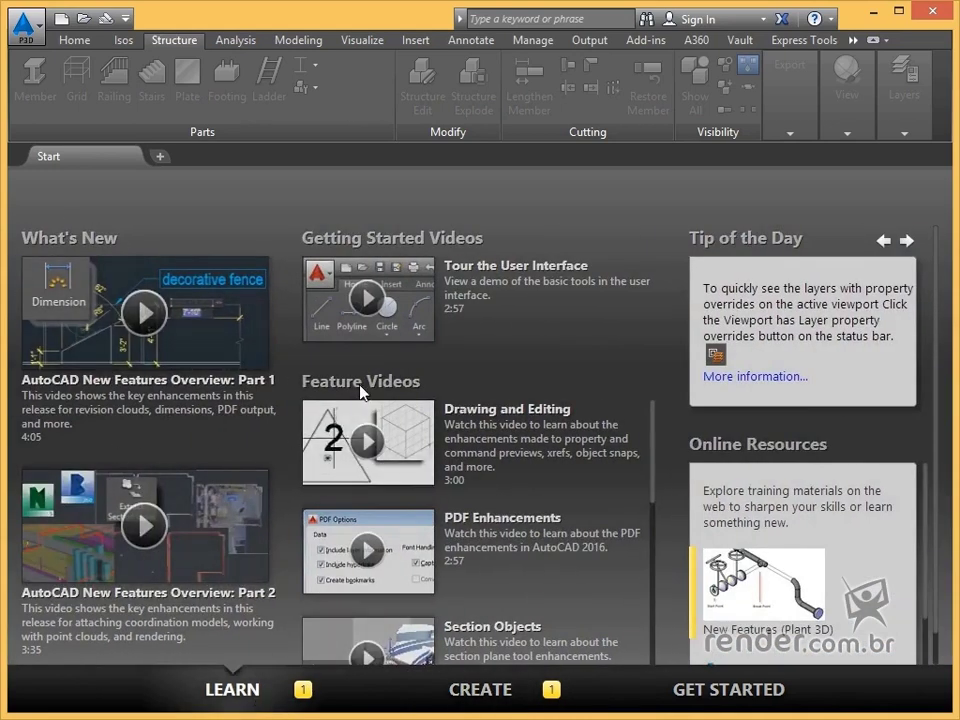
{"action": "scroll", "coordinate": [561, 429], "scroll_direction": "down", "scroll_amount": 3}
{"action": "scroll", "coordinate": [572, 475], "scroll_direction": "down", "scroll_amount": 3}
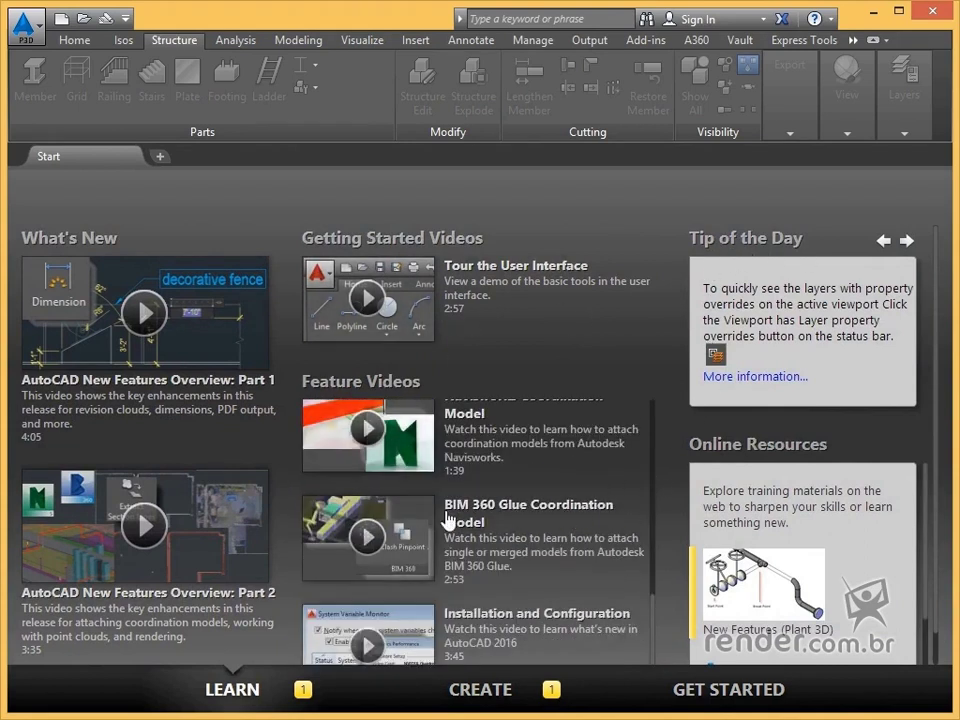
{"action": "left_click", "coordinate": [508, 690]}
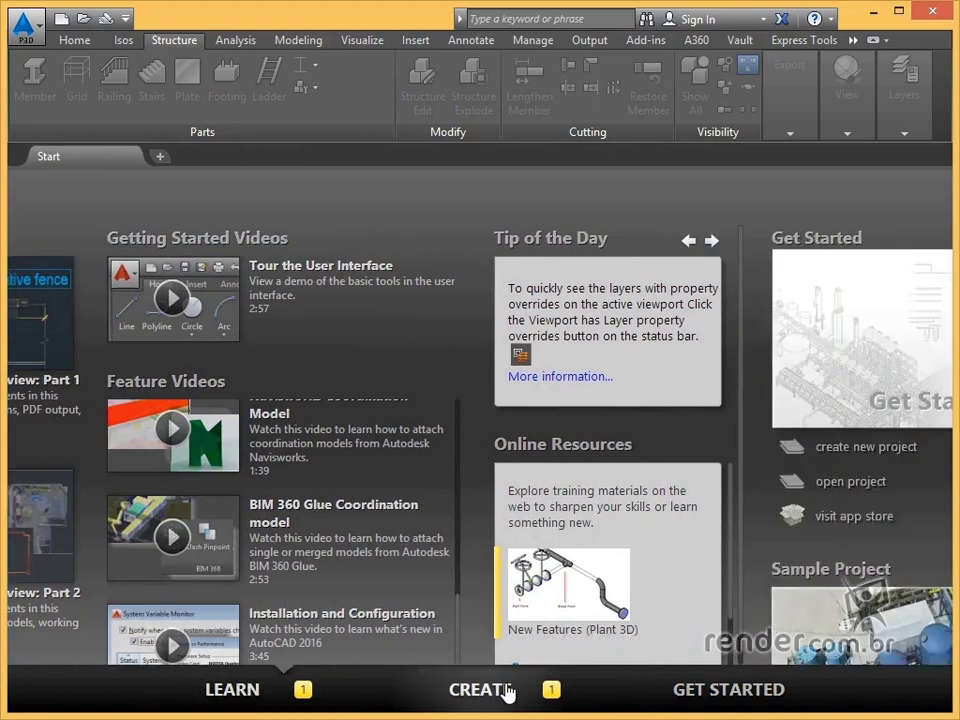
{"action": "scroll", "coordinate": [537, 360], "scroll_direction": "down", "scroll_amount": 2}
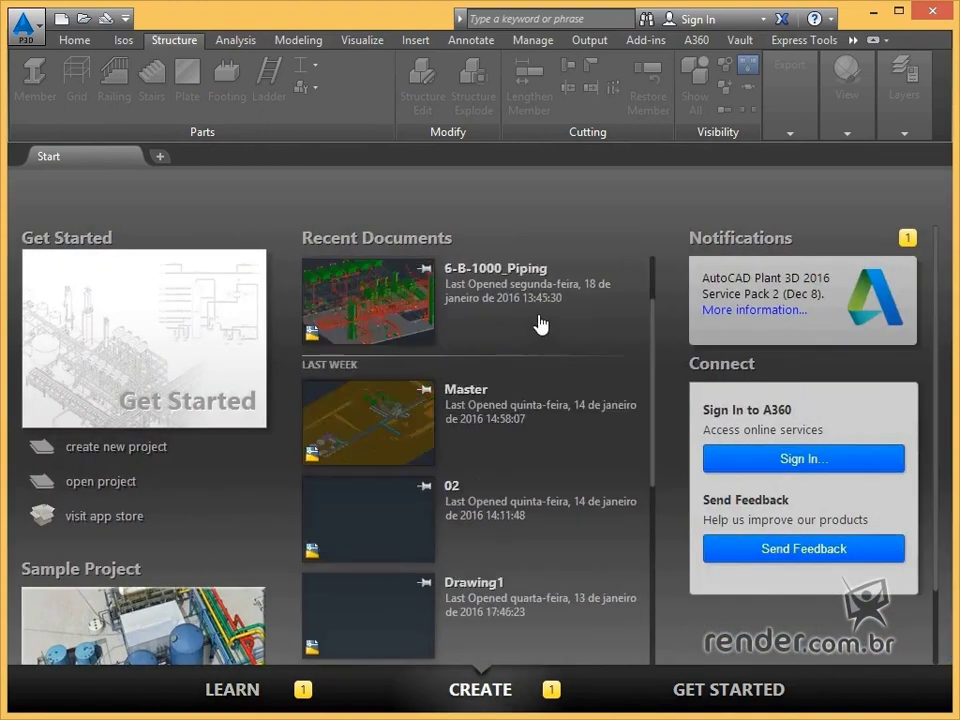
{"action": "scroll", "coordinate": [540, 326], "scroll_direction": "up", "scroll_amount": 2}
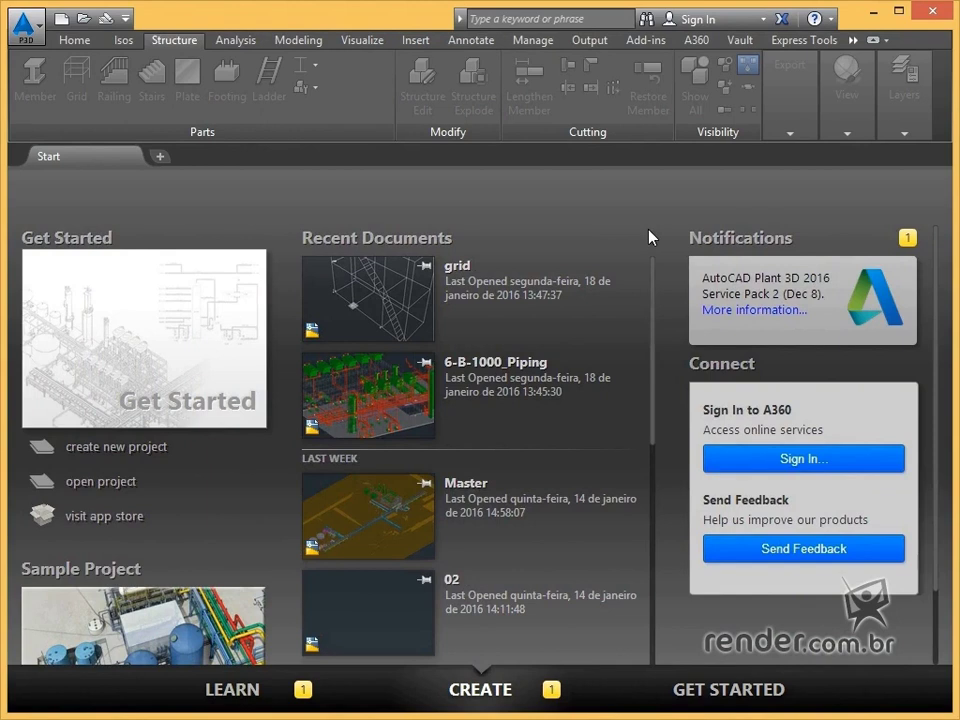